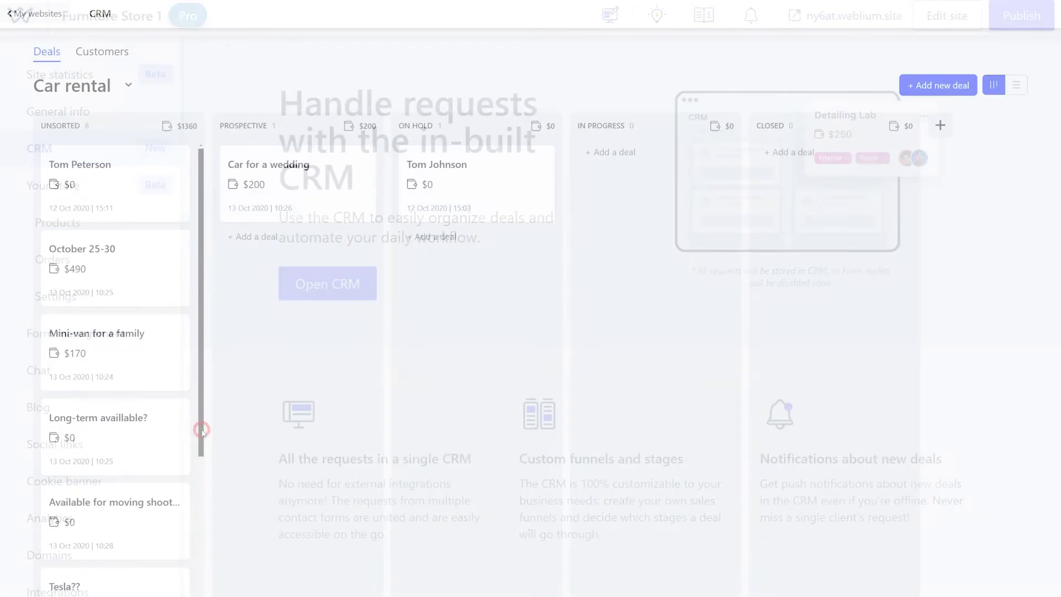
# Step: Move the moving-shoot request to Prospective, and the Lexus and Mini-van deals to Closed
pyautogui.scroll(-6, 199, 442)
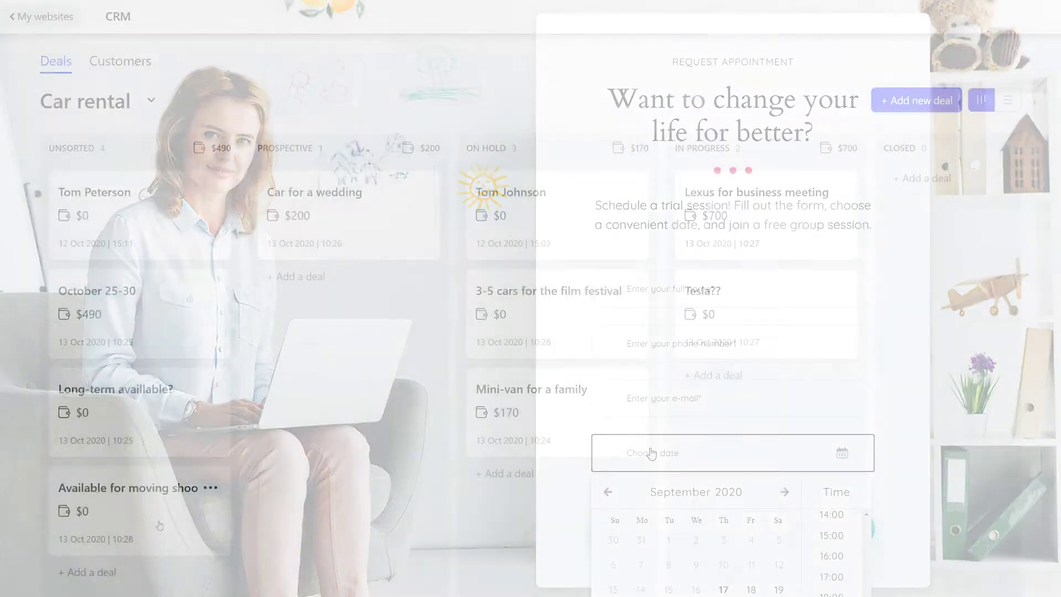
pyautogui.moveTo(65, 521); pyautogui.dragTo(157, 522)
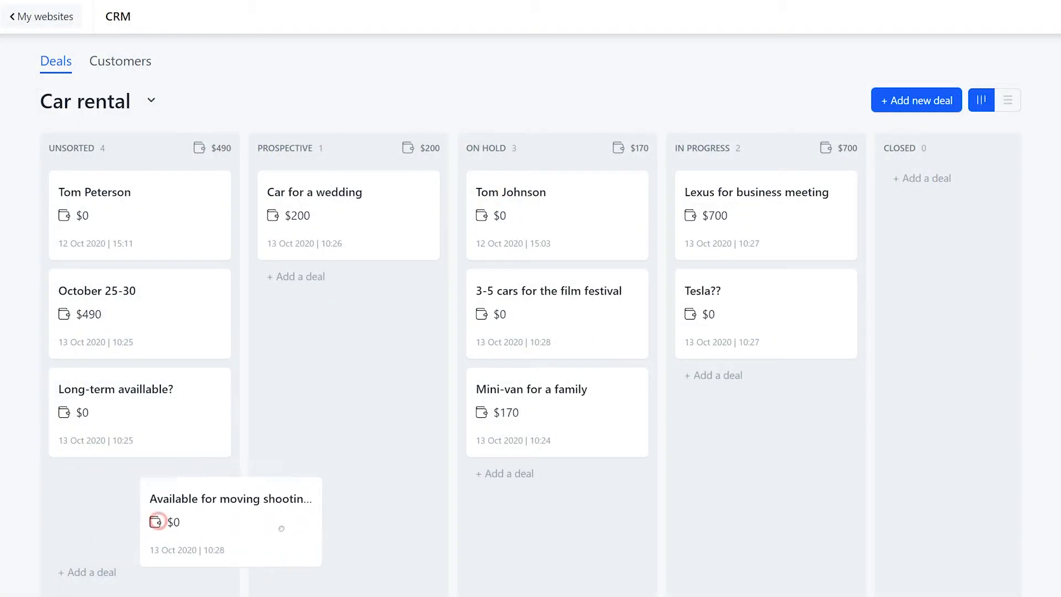
pyautogui.moveTo(282, 528); pyautogui.dragTo(356, 402)
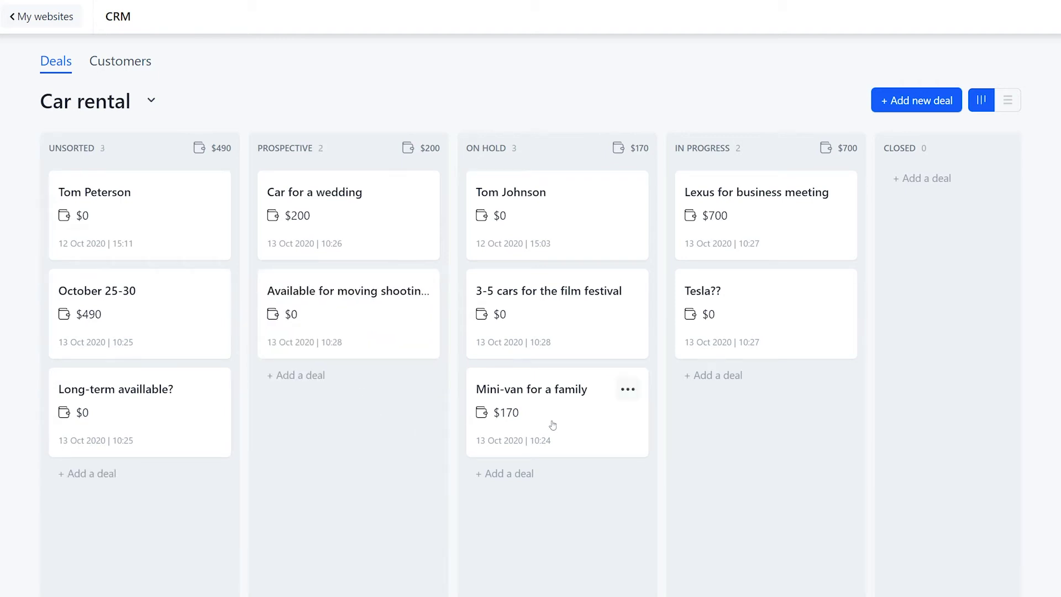
pyautogui.moveTo(553, 425); pyautogui.dragTo(752, 439)
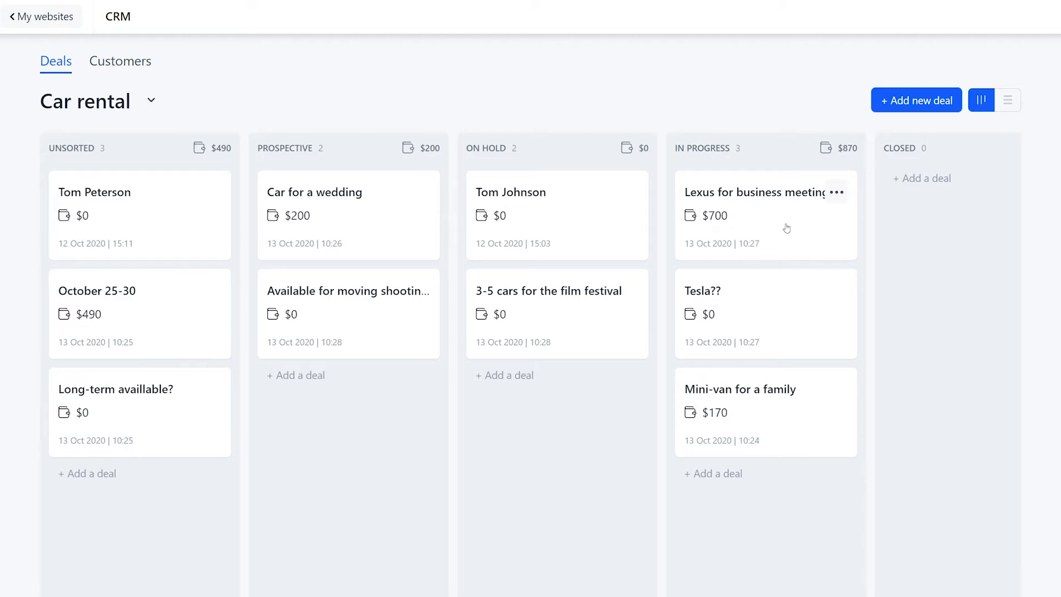
pyautogui.moveTo(787, 229); pyautogui.dragTo(962, 235)
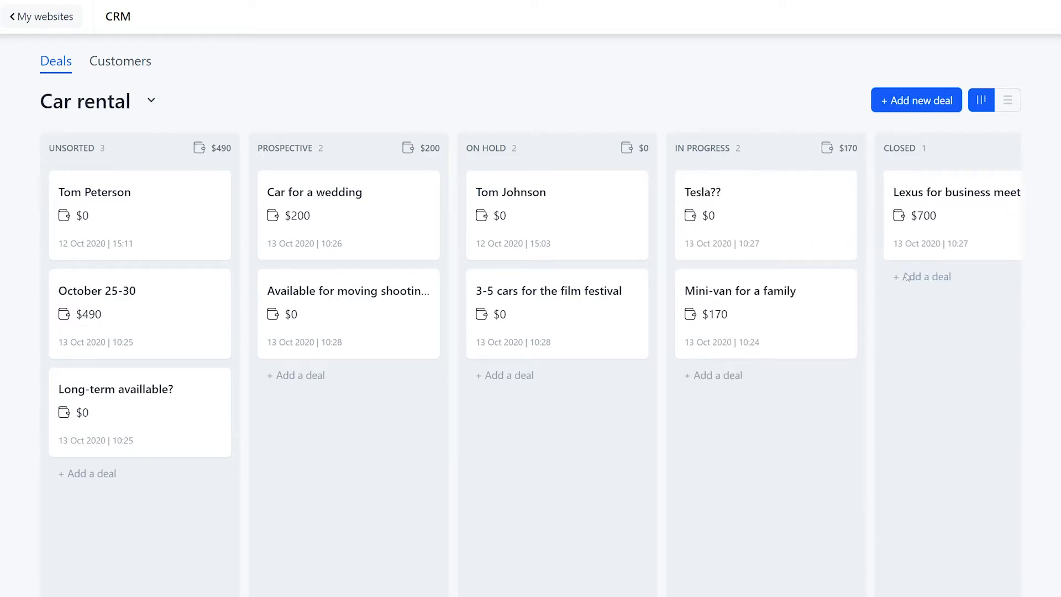
pyautogui.moveTo(804, 308); pyautogui.dragTo(1015, 317)
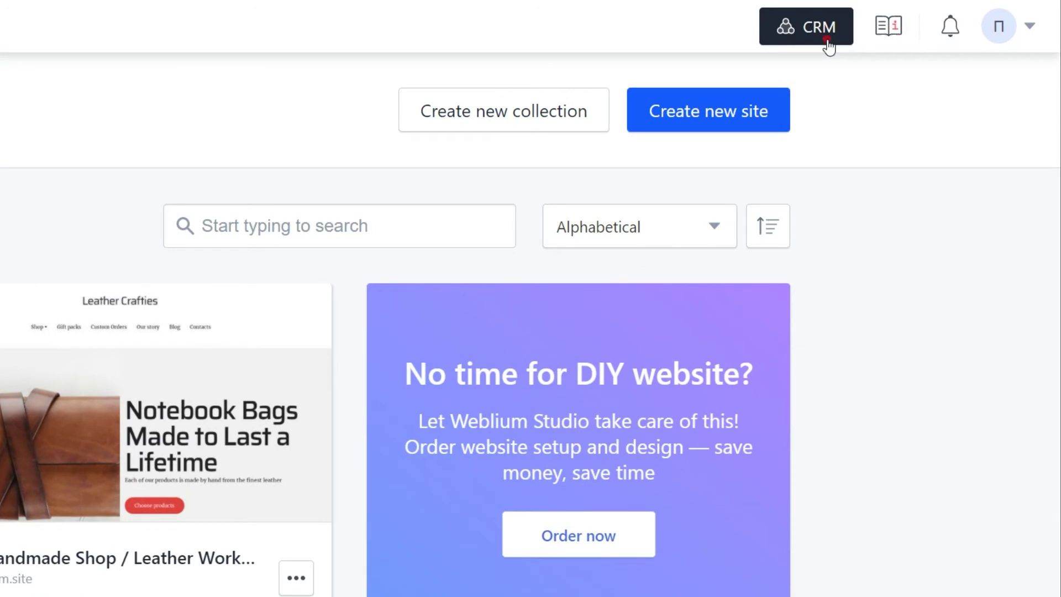
# Step: Go from the My websites dashboard to the CRM, landing on the SEO audit deals board
pyautogui.click(829, 42)
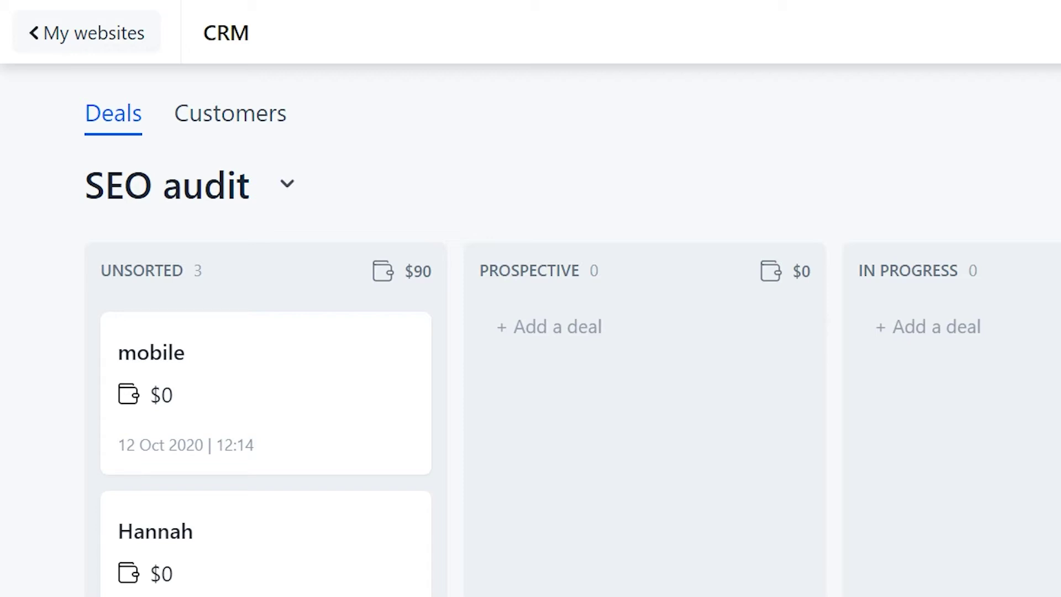
# Step: Add a pipeline called 'Car rental' from the pipeline list
pyautogui.click(288, 188)
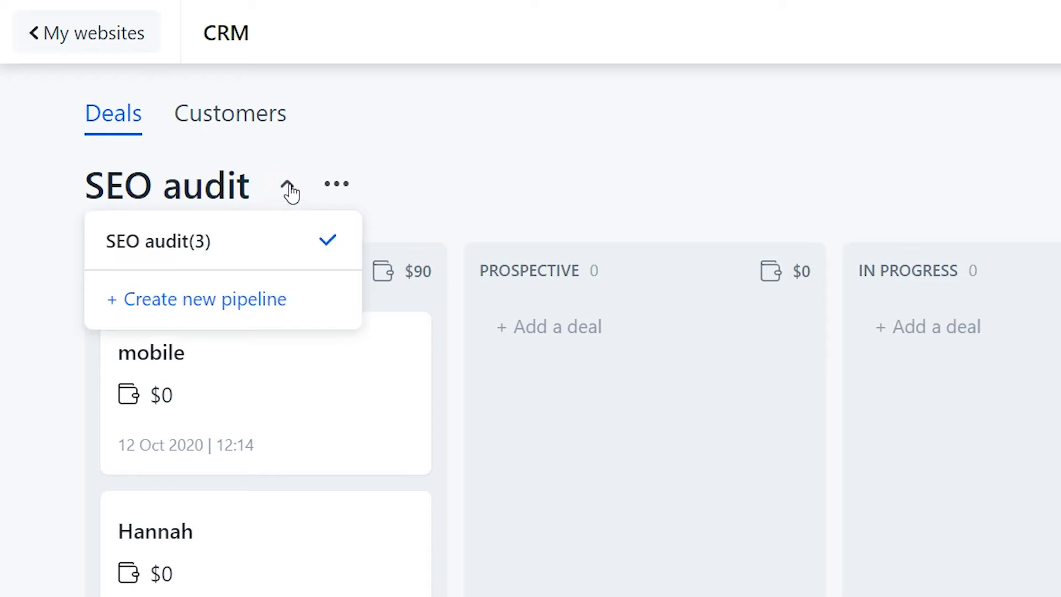
pyautogui.click(299, 303)
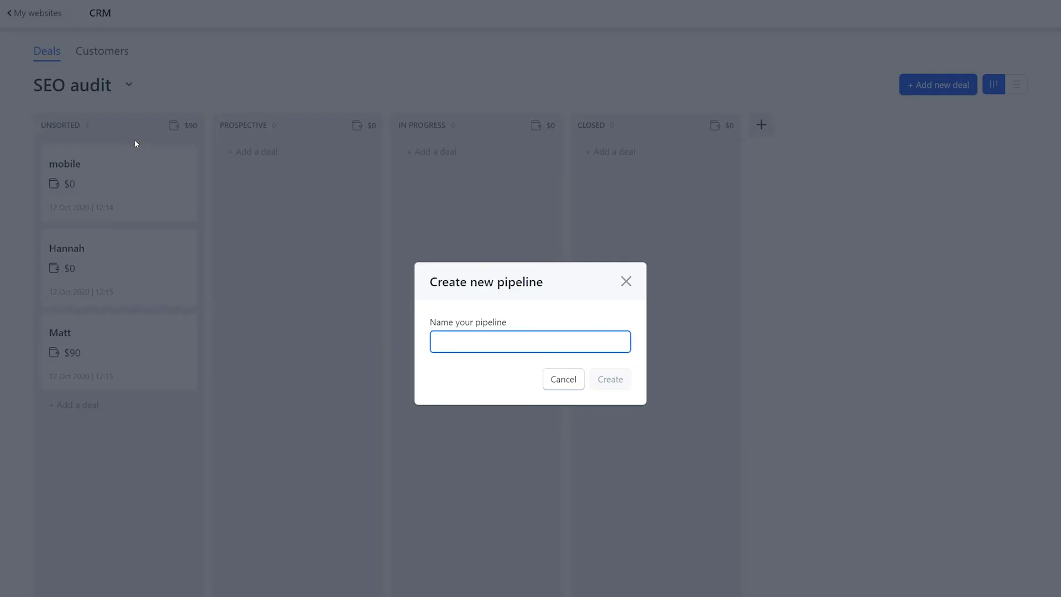
pyautogui.write('Car renta')
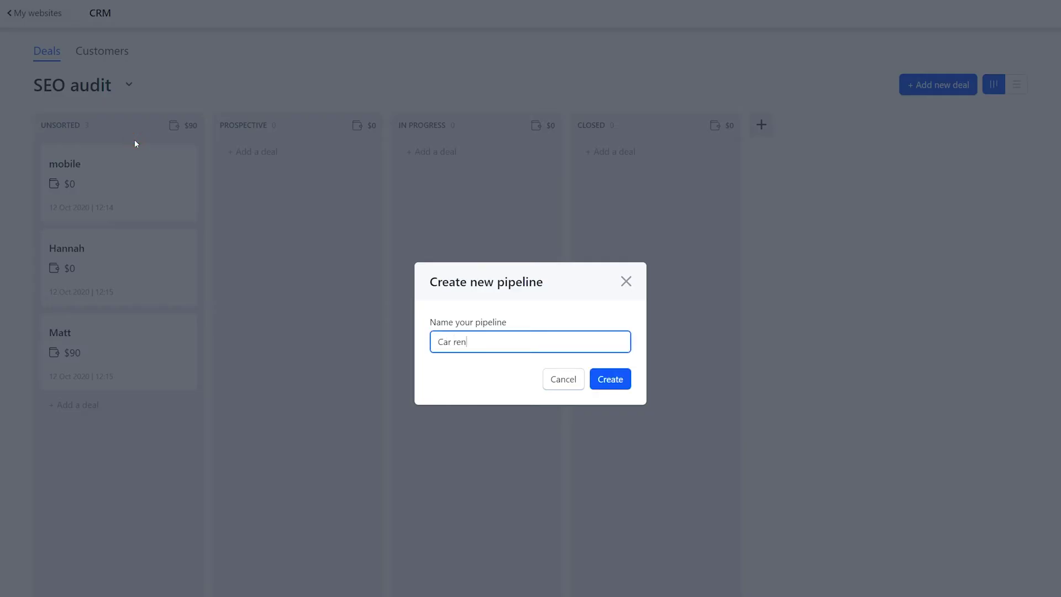
pyautogui.write('l')
pyautogui.click(609, 386)
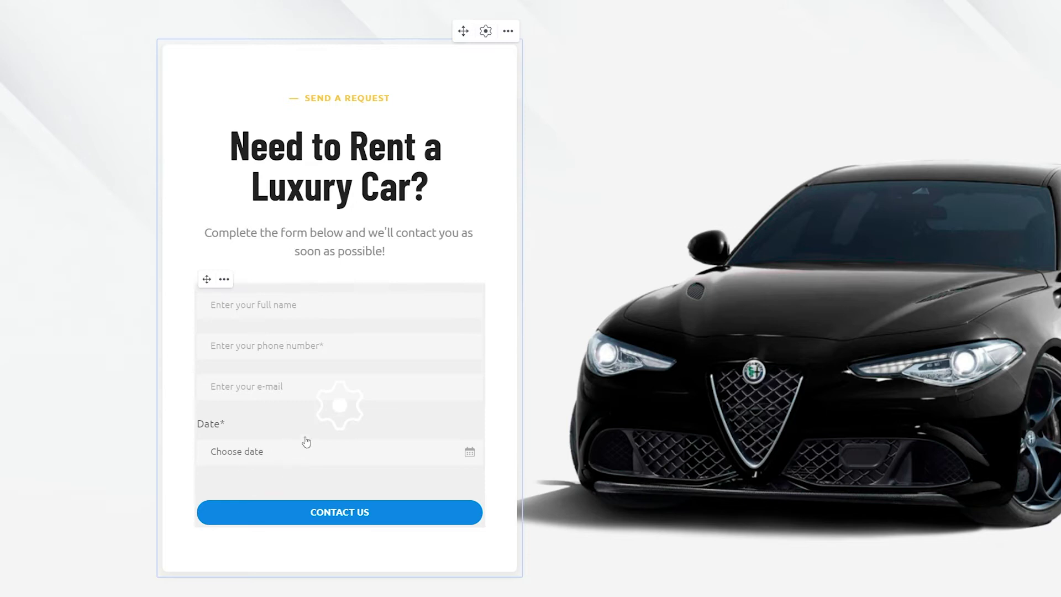
# Step: Route the luxury-car rental form's responses to the Car rental pipeline
pyautogui.click(340, 417)
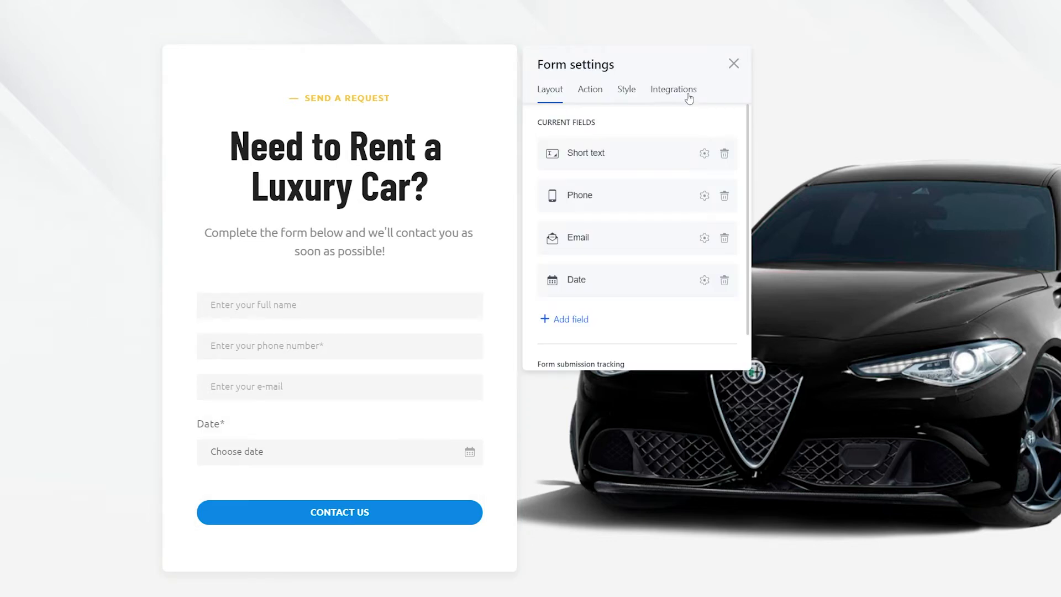
pyautogui.click(688, 96)
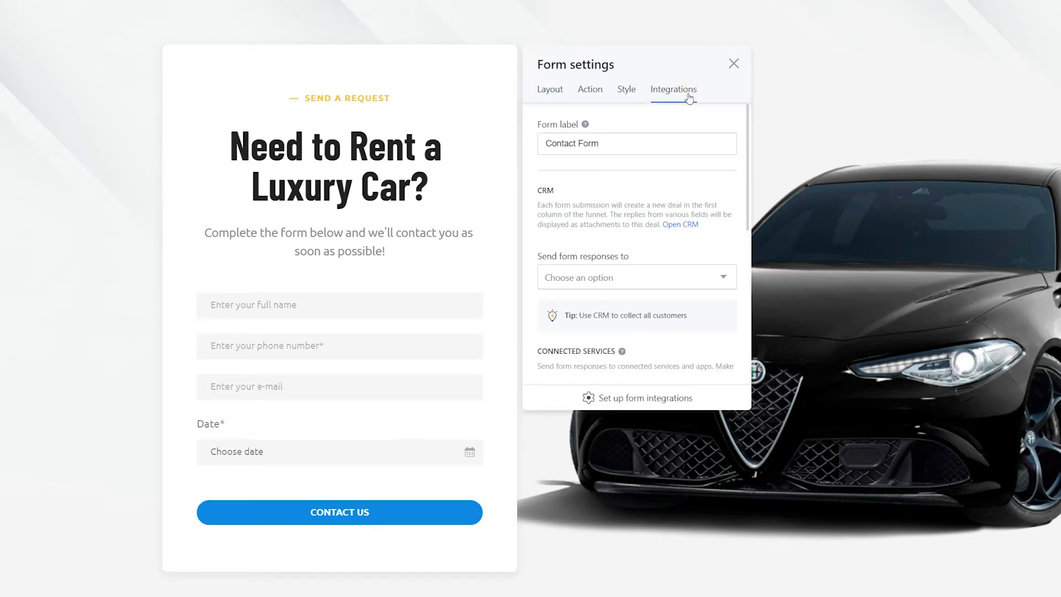
pyautogui.click(723, 276)
pyautogui.click(722, 276)
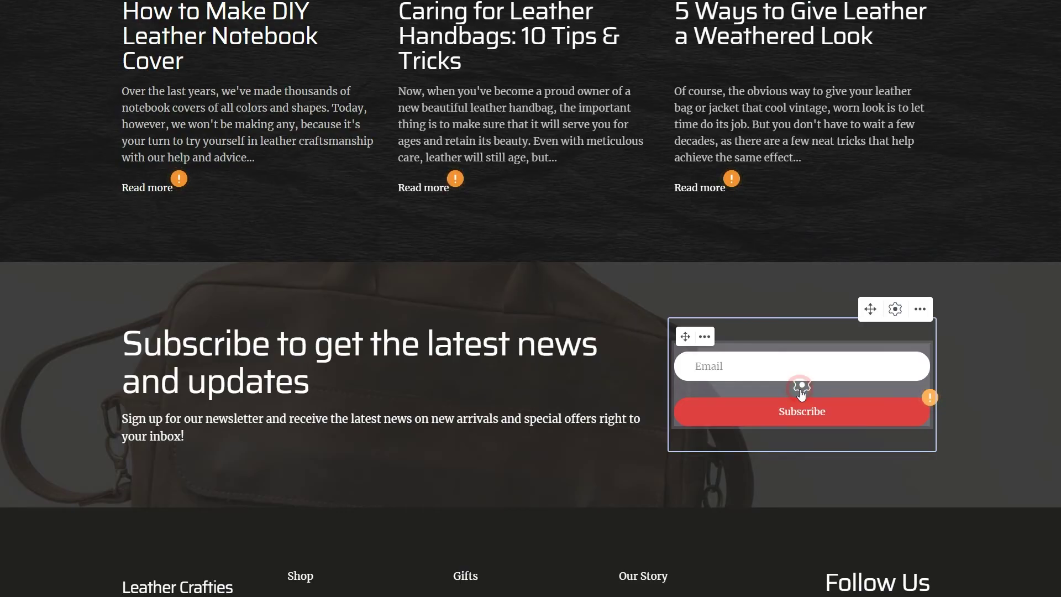
# Step: Route the subscribe form's responses to the Hand made shop pipeline
pyautogui.click(801, 385)
pyautogui.click(599, 229)
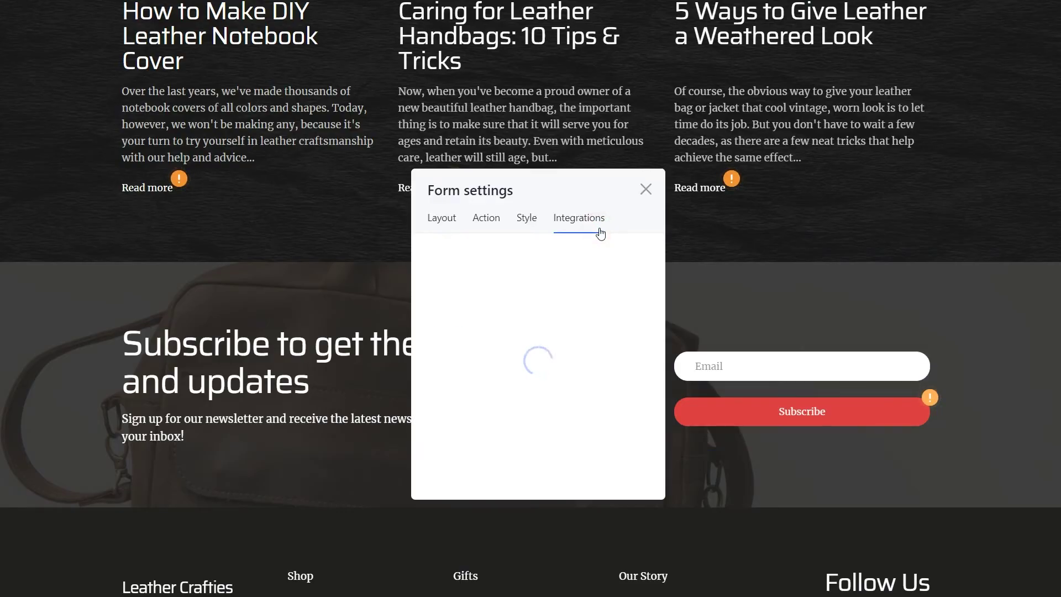
pyautogui.click(632, 427)
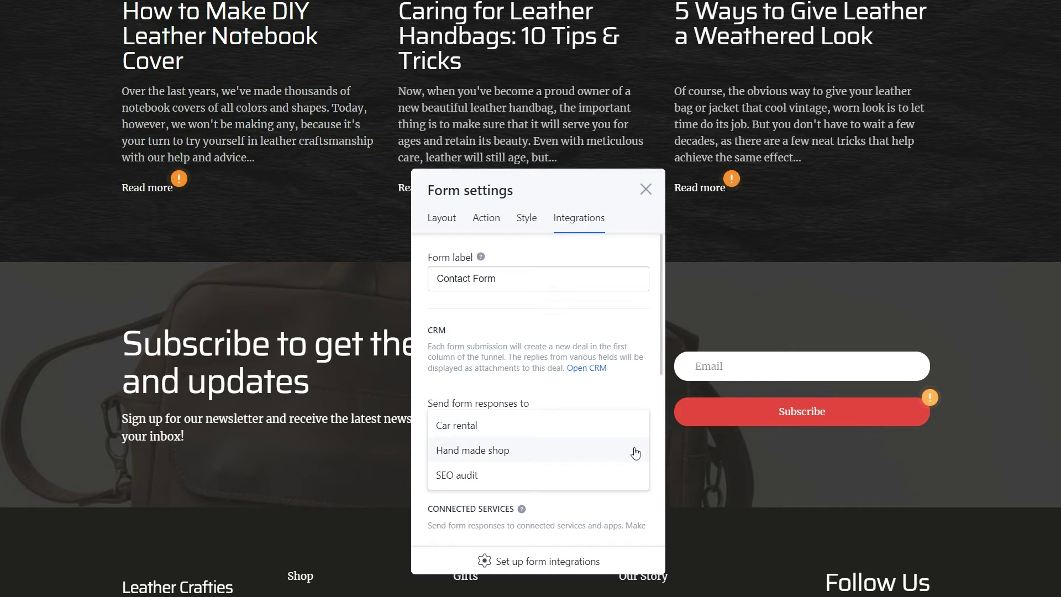
pyautogui.click(634, 448)
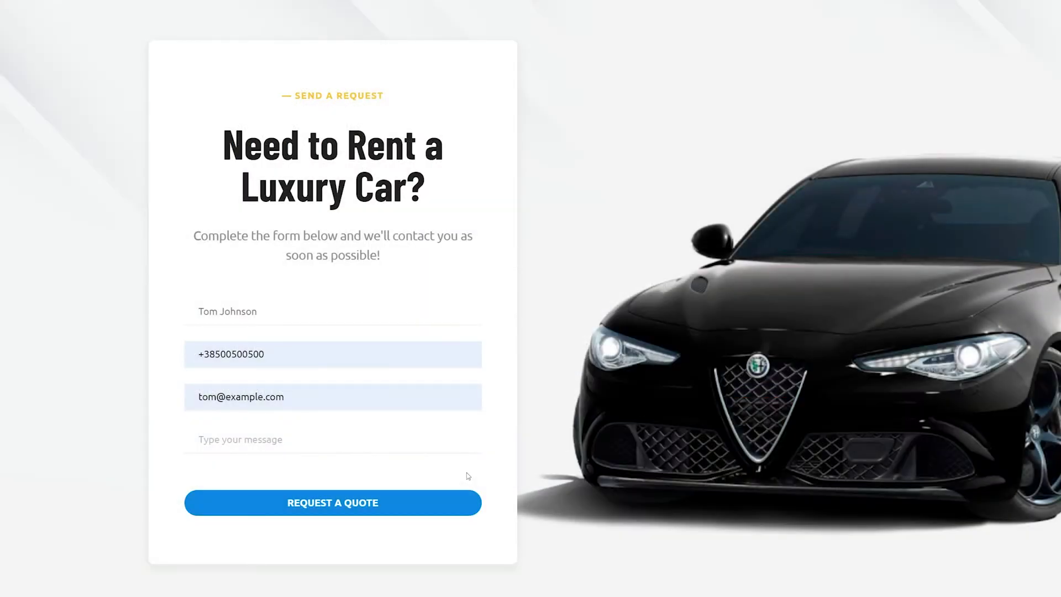
# Step: Submit the rental quote request and view its new deal on the Car rental board
pyautogui.click(466, 505)
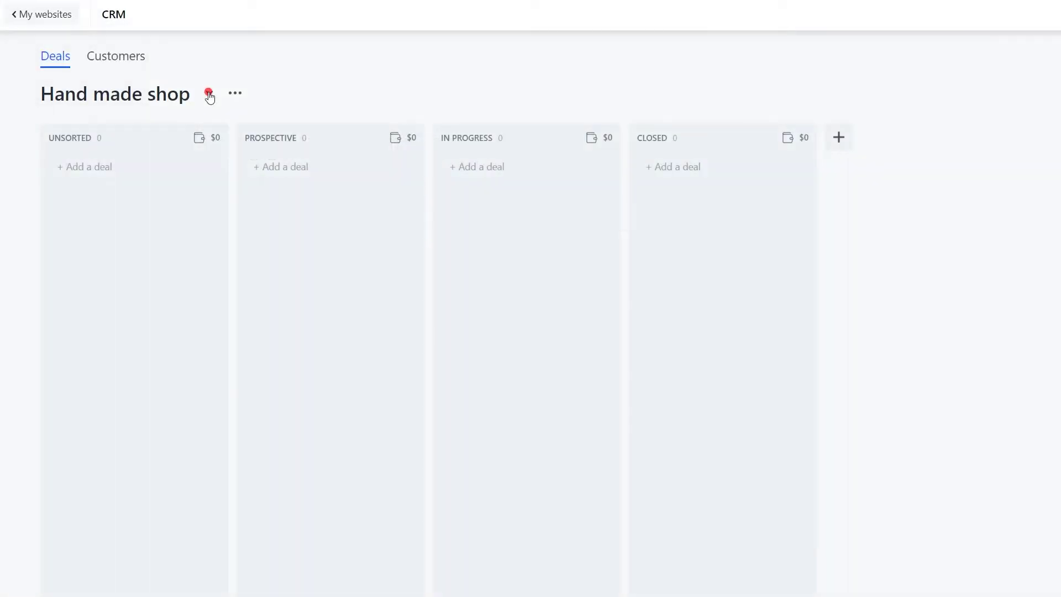
pyautogui.click(210, 95)
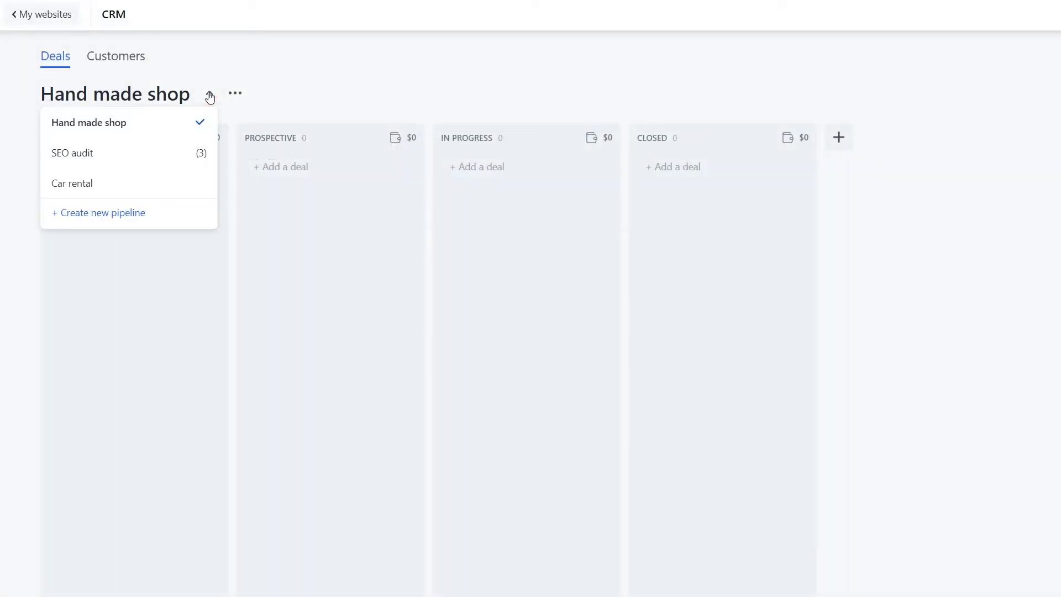
pyautogui.click(142, 189)
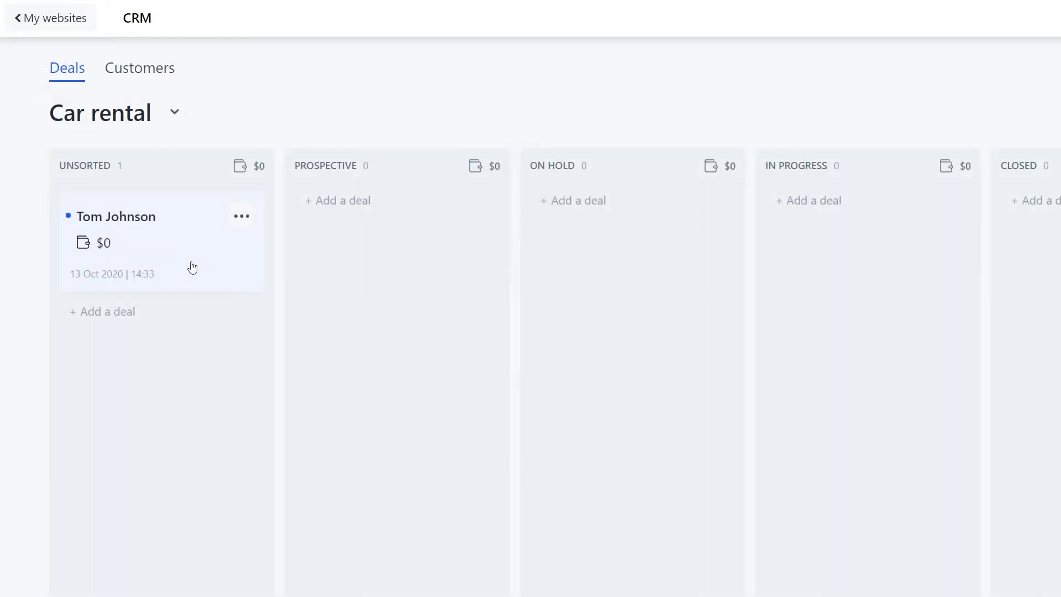
# Step: Set the form-submitted deal's budget to $330
pyautogui.click(192, 268)
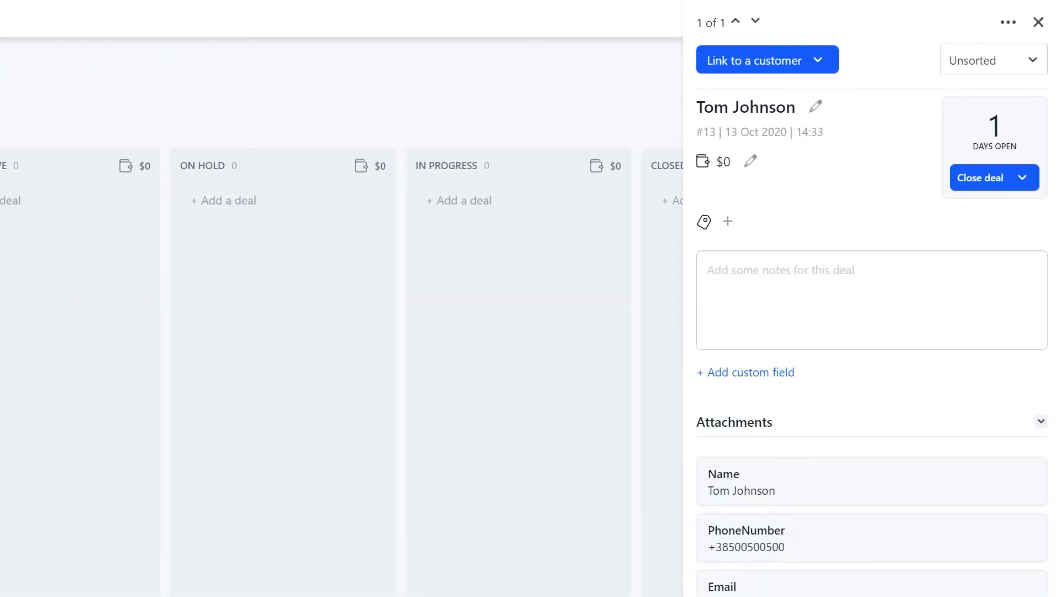
pyautogui.click(751, 161)
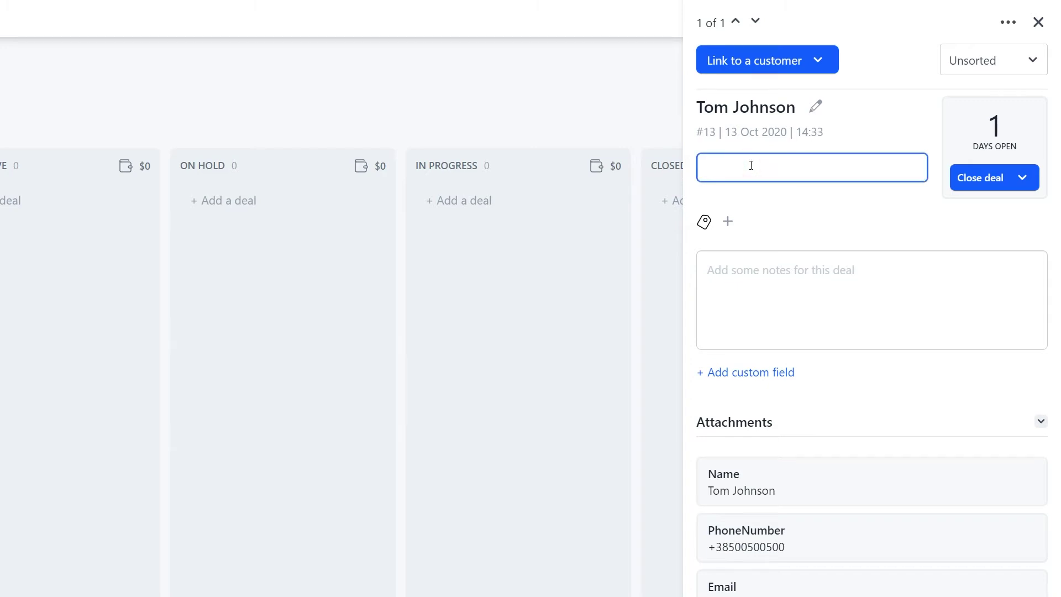
pyautogui.write('330')
pyautogui.press('Return')
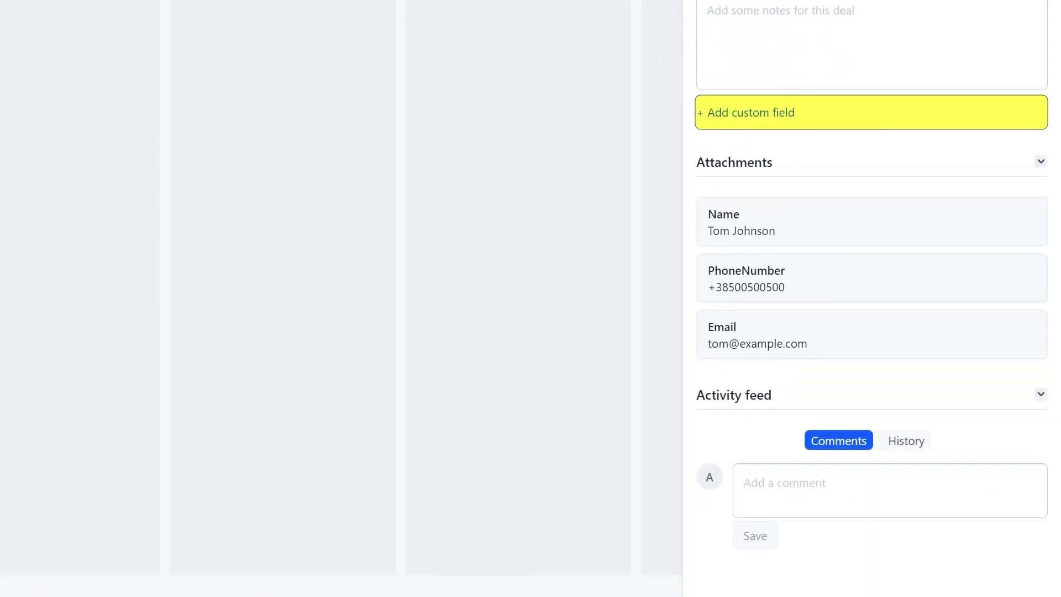
# Step: Add the comment 'Contact Oct 28 at 2 p.m.' to the deal
pyautogui.click(765, 508)
pyautogui.write('Contact Oct 28 at 2 p.m.')
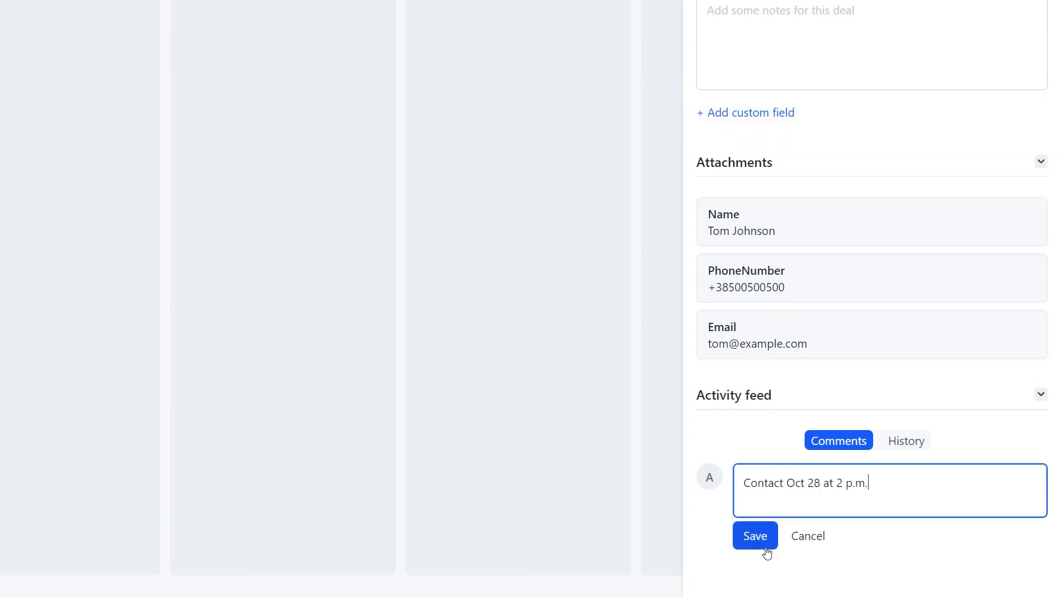
pyautogui.click(755, 536)
pyautogui.click(150, 210)
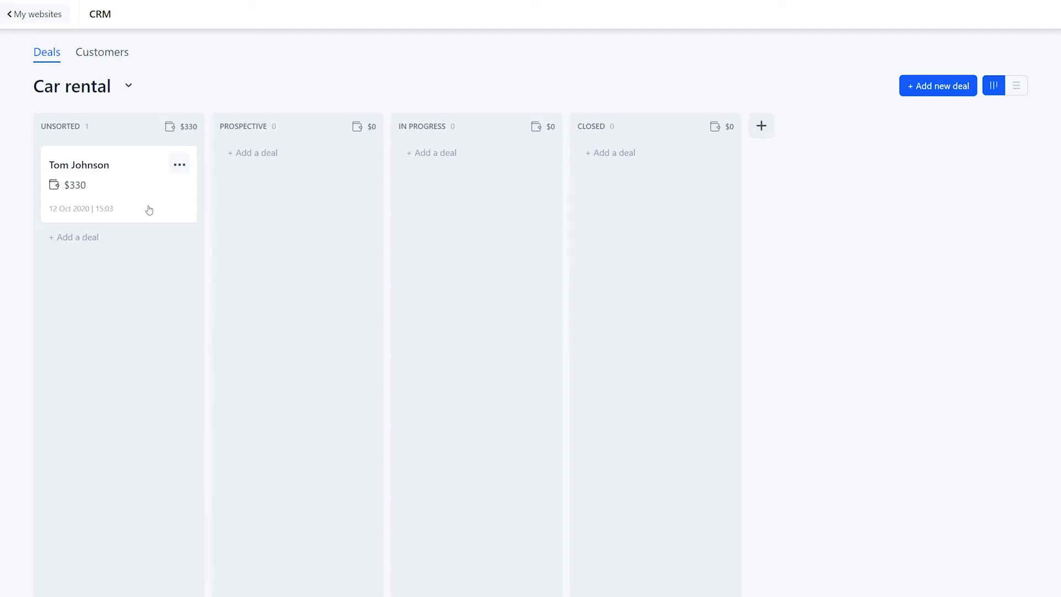
# Step: Move the $330 deal into the In Progress stage
pyautogui.moveTo(149, 210); pyautogui.dragTo(510, 243)
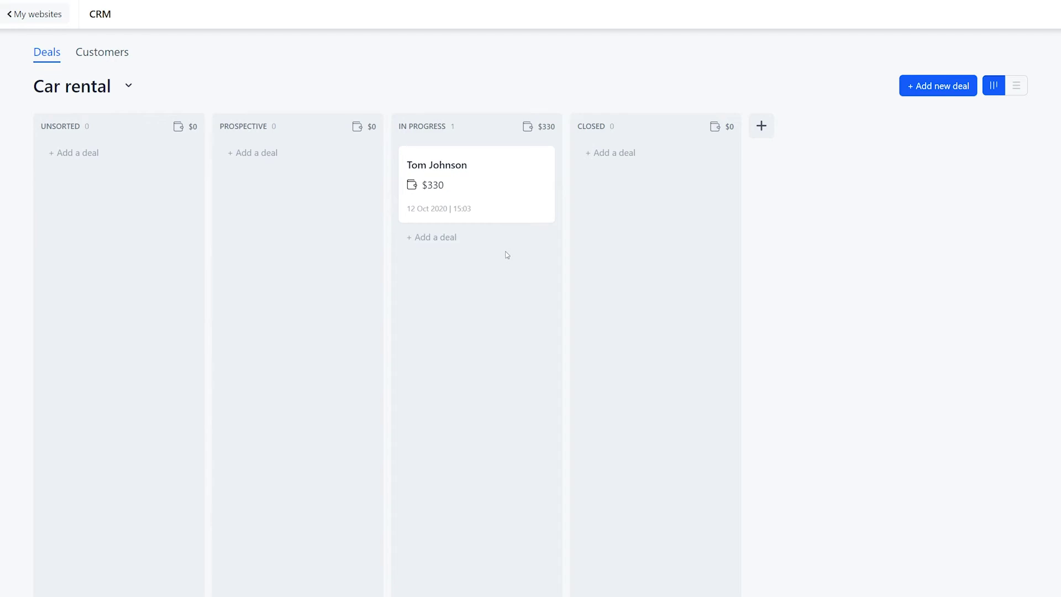
pyautogui.click(400, 126)
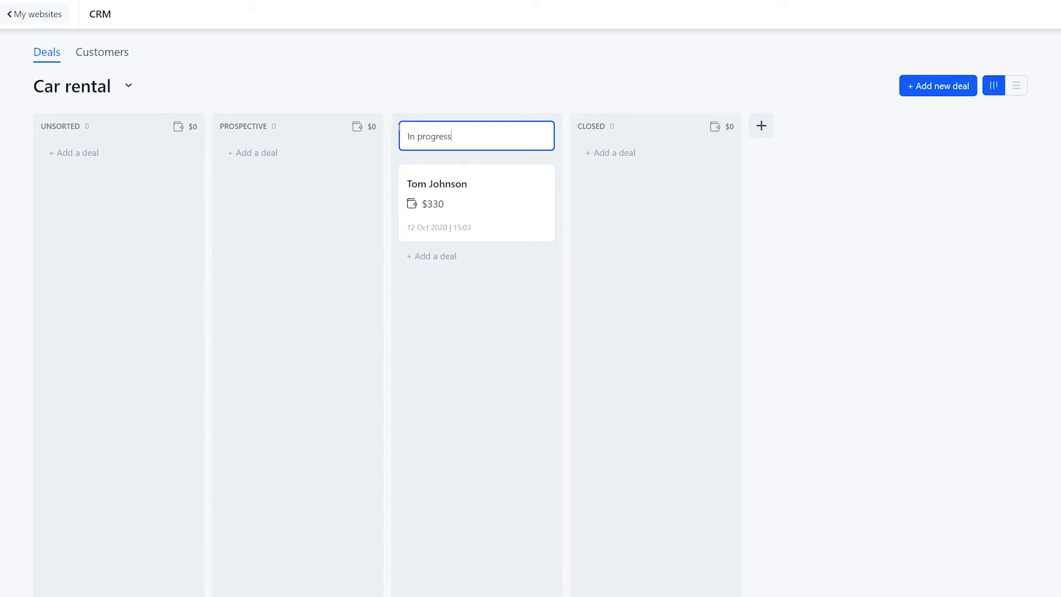
pyautogui.click(394, 135)
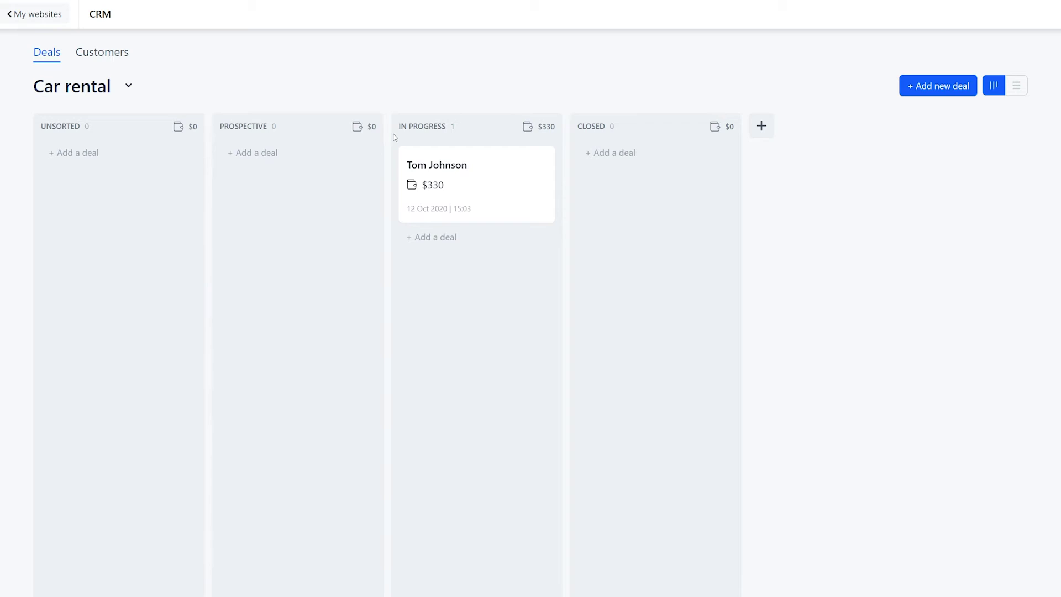
# Step: Add an ON HOLD stage after Prospective and move the $330 deal into it
pyautogui.click(764, 138)
pyautogui.write('ON HOLD')
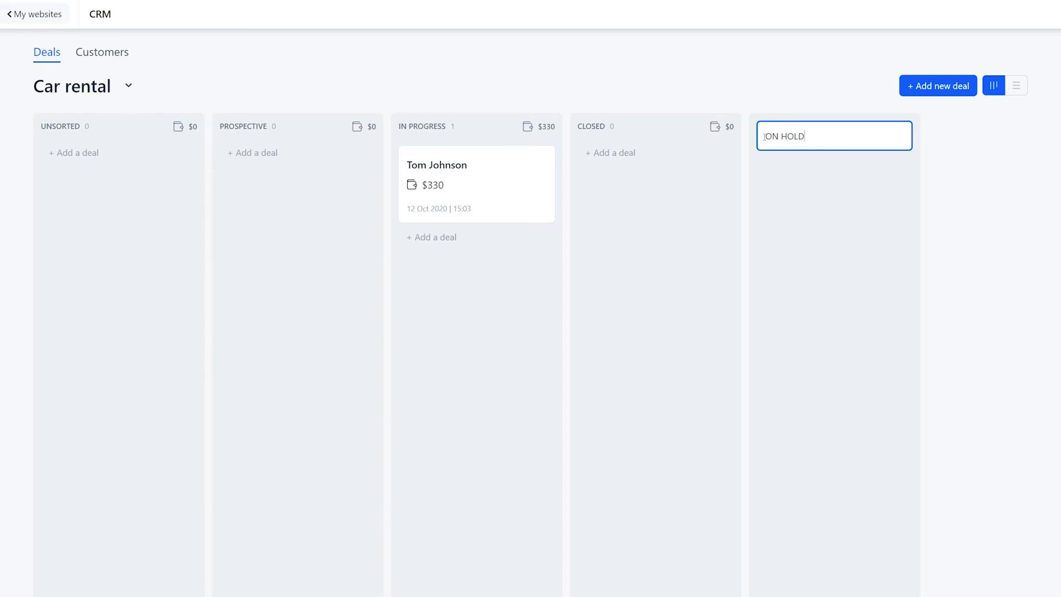
pyautogui.press('Return')
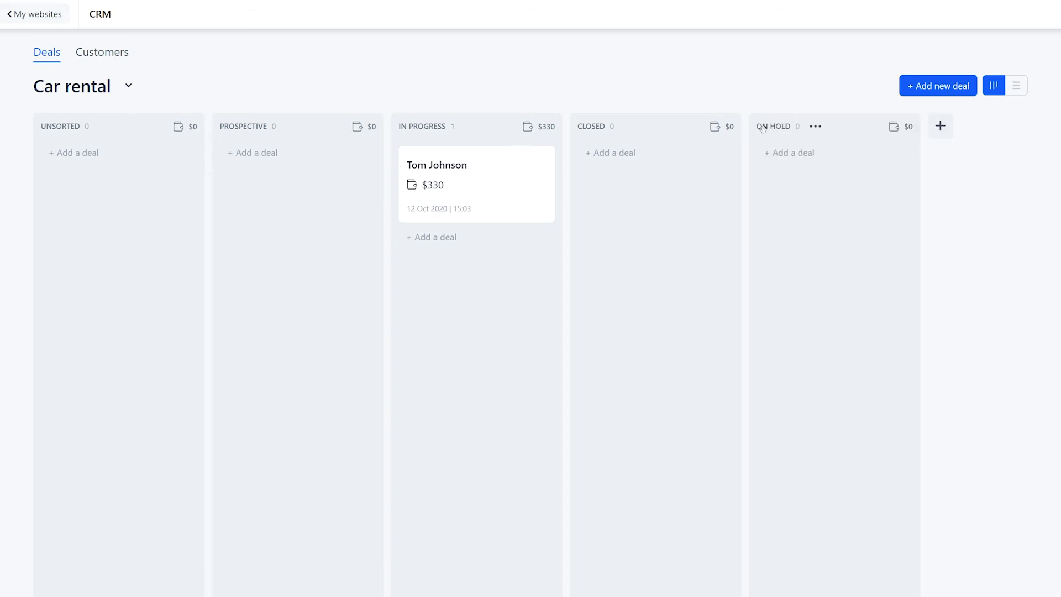
pyautogui.moveTo(764, 130); pyautogui.dragTo(388, 141)
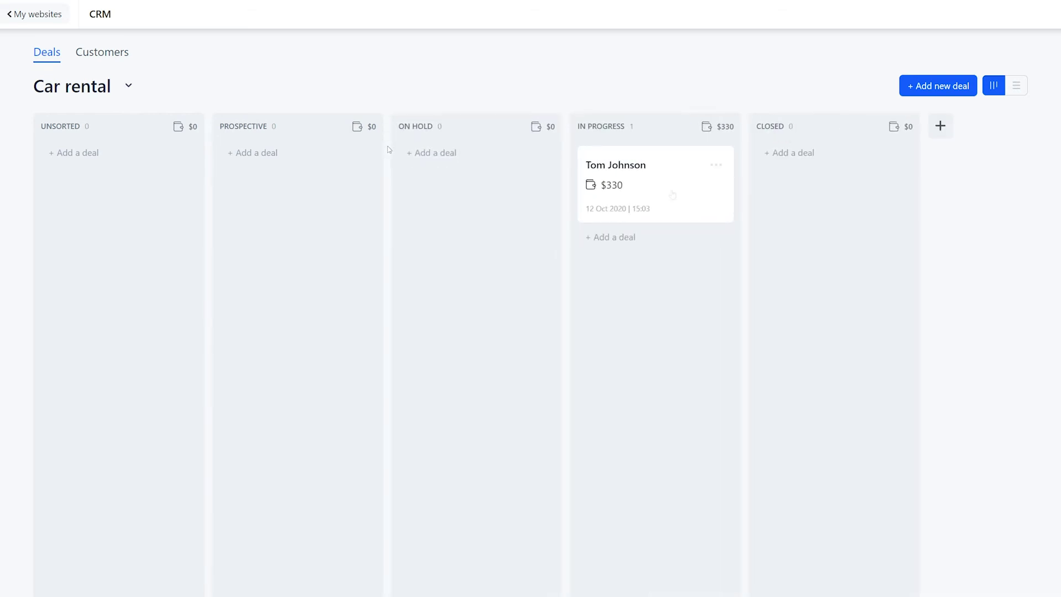
pyautogui.moveTo(672, 194); pyautogui.dragTo(500, 203)
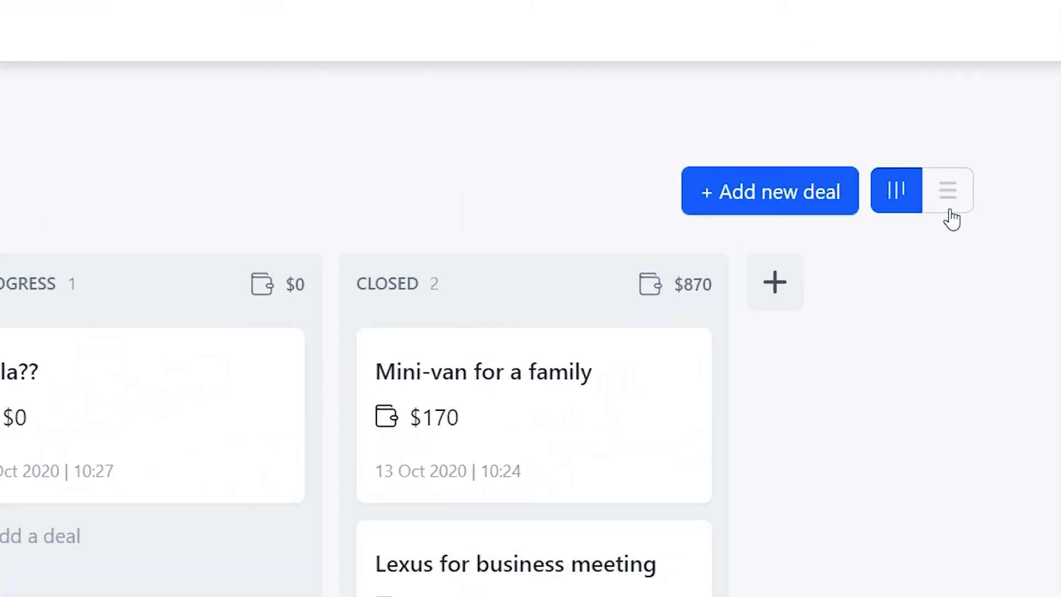
# Step: In list view, select the Tesla??, October 25-30 and Long-term availlable? deals and delete them
pyautogui.click(949, 200)
pyautogui.click(51, 317)
pyautogui.click(51, 295)
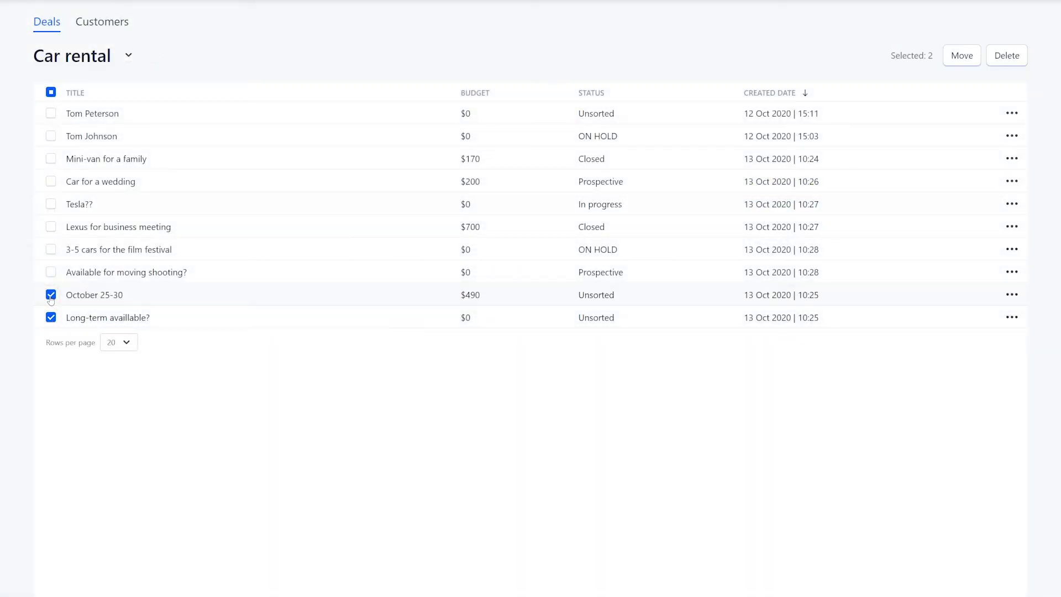
pyautogui.click(51, 204)
pyautogui.click(1009, 61)
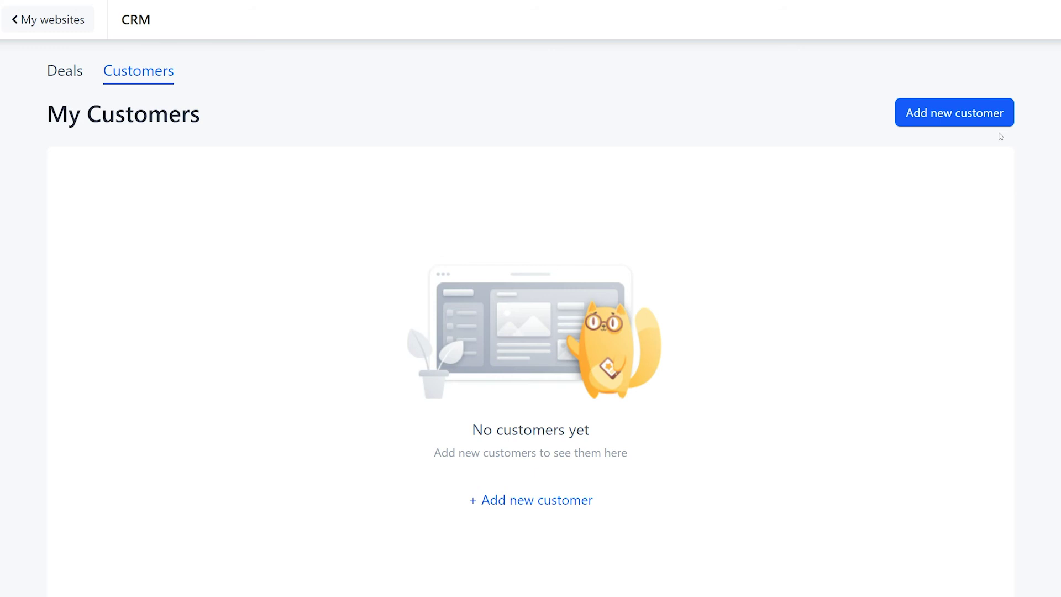
# Step: Add a customer with the contact's name, phone number and e-mail, then return to Deals
pyautogui.click(1001, 126)
pyautogui.scroll(-1, 999, 125)
pyautogui.press('Tab')
pyautogui.press('Tab')
pyautogui.press('Tab')
pyautogui.click(938, 580)
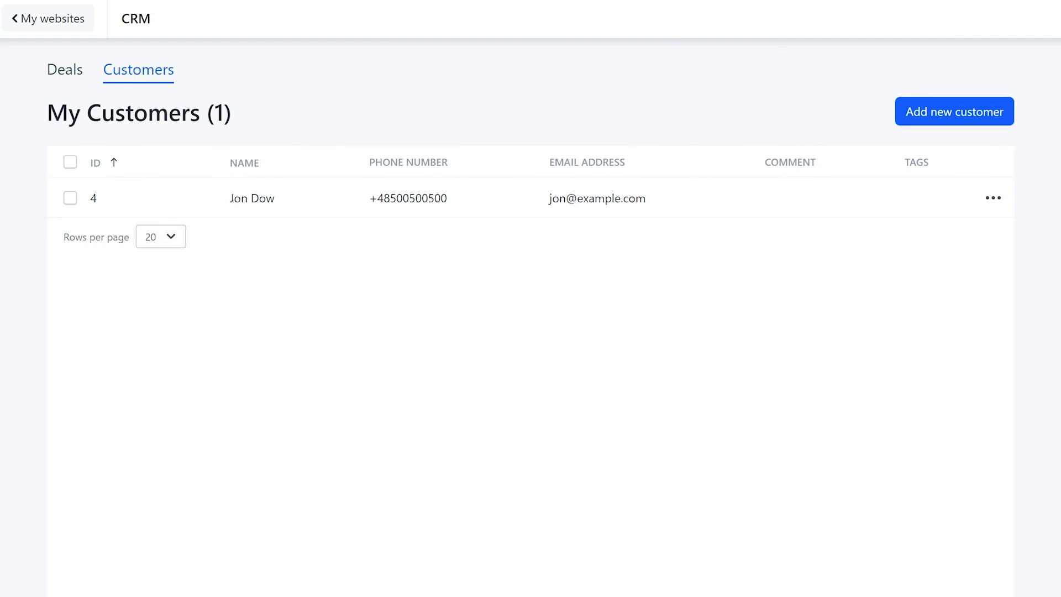
pyautogui.click(65, 70)
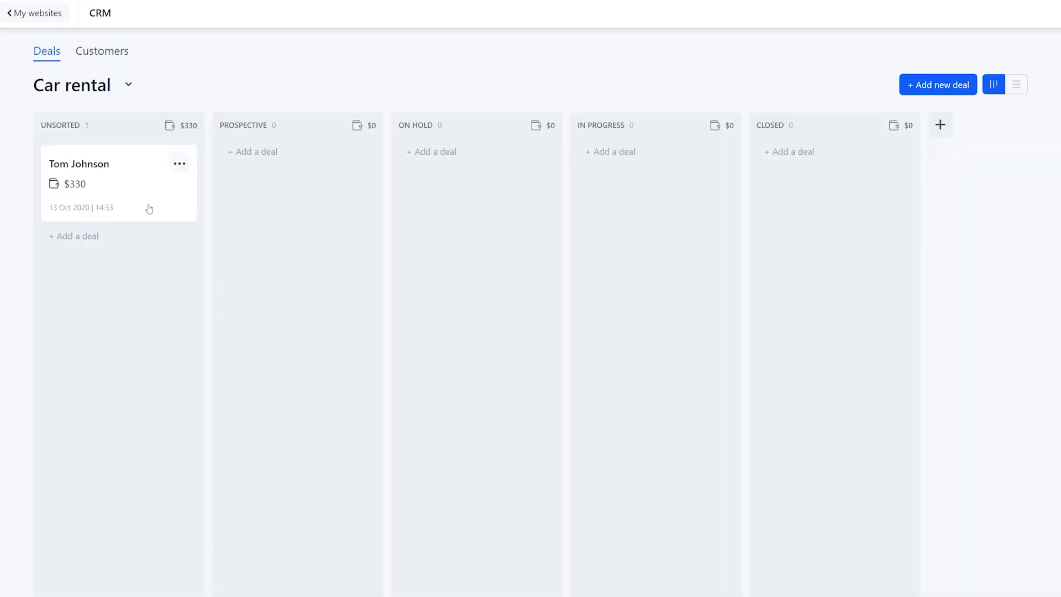
# Step: From the $330 deal's card, create and link a new customer via Link to a customer > New
pyautogui.click(149, 209)
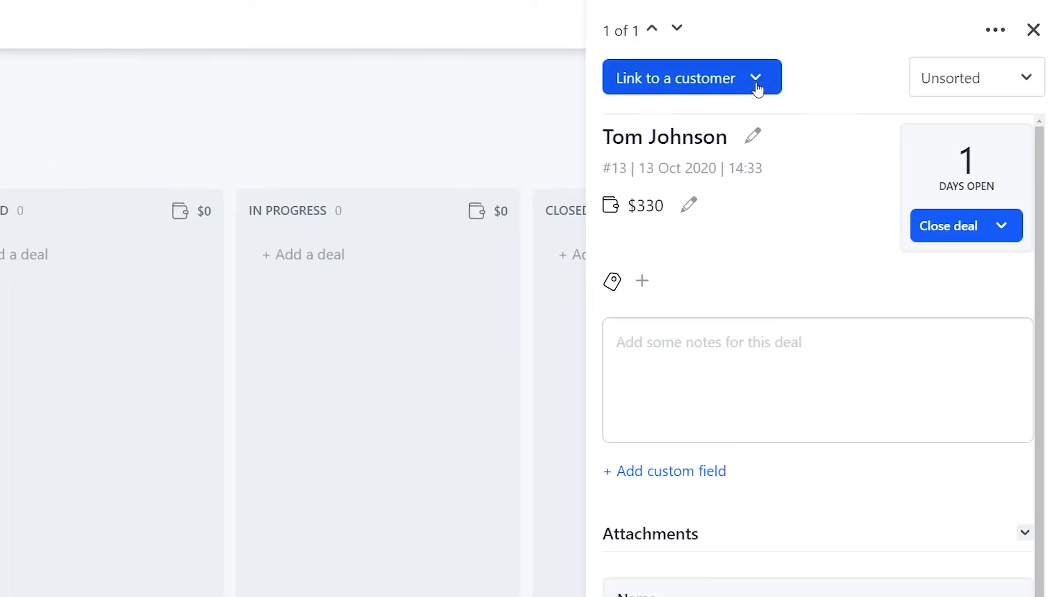
pyautogui.click(755, 83)
pyautogui.click(753, 123)
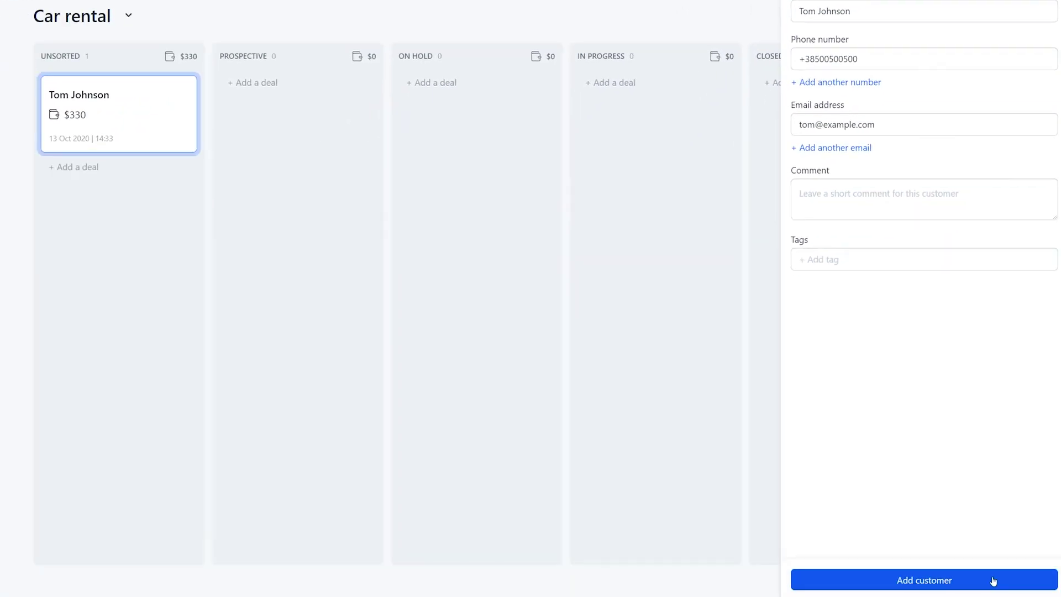
pyautogui.click(994, 580)
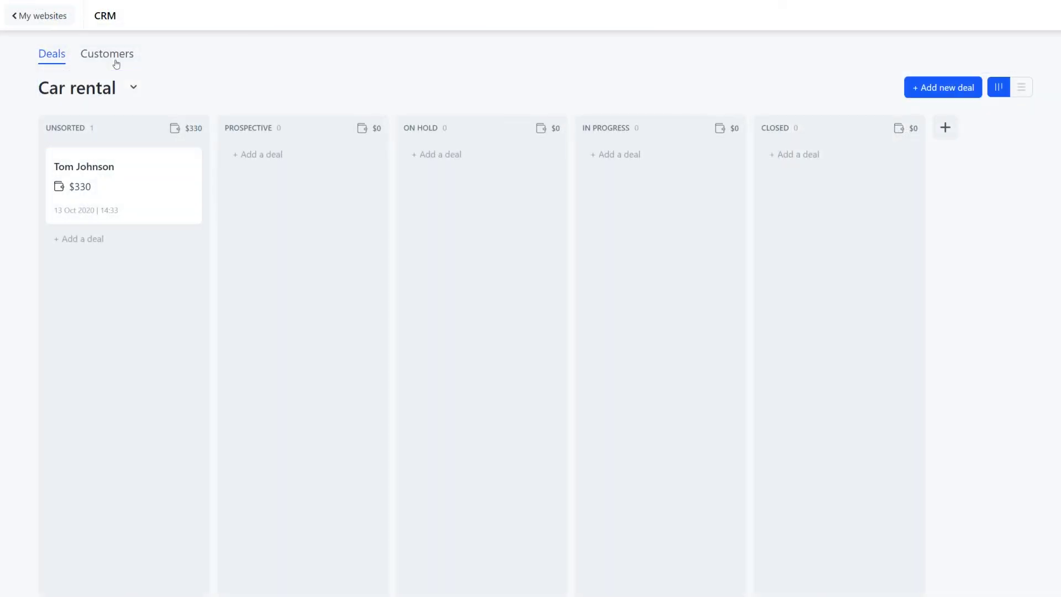
# Step: Review the My Customers list to confirm it shows 2 customers, including the one created from the deal
pyautogui.click(116, 64)
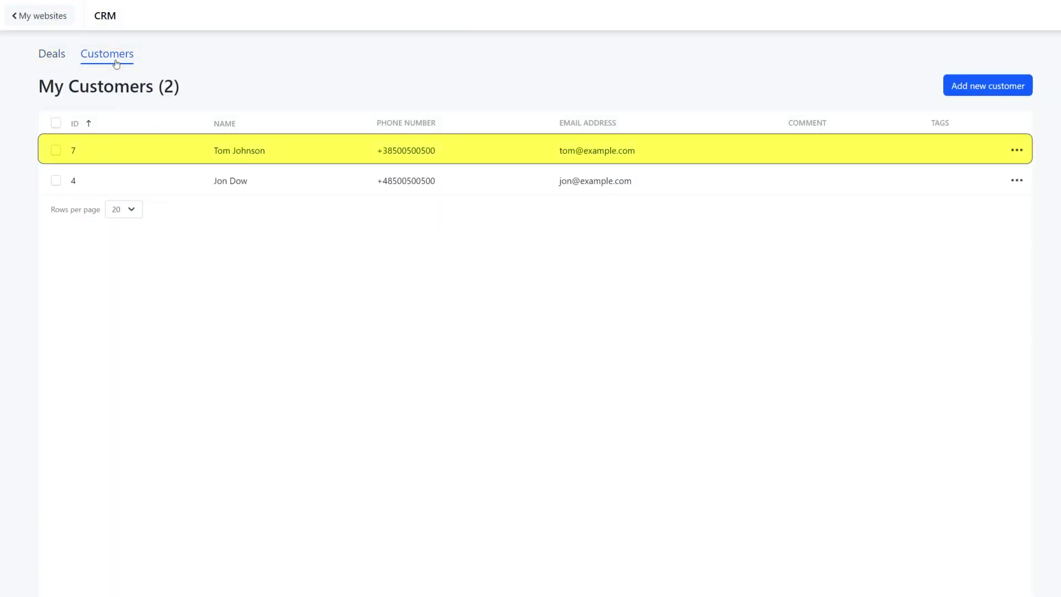